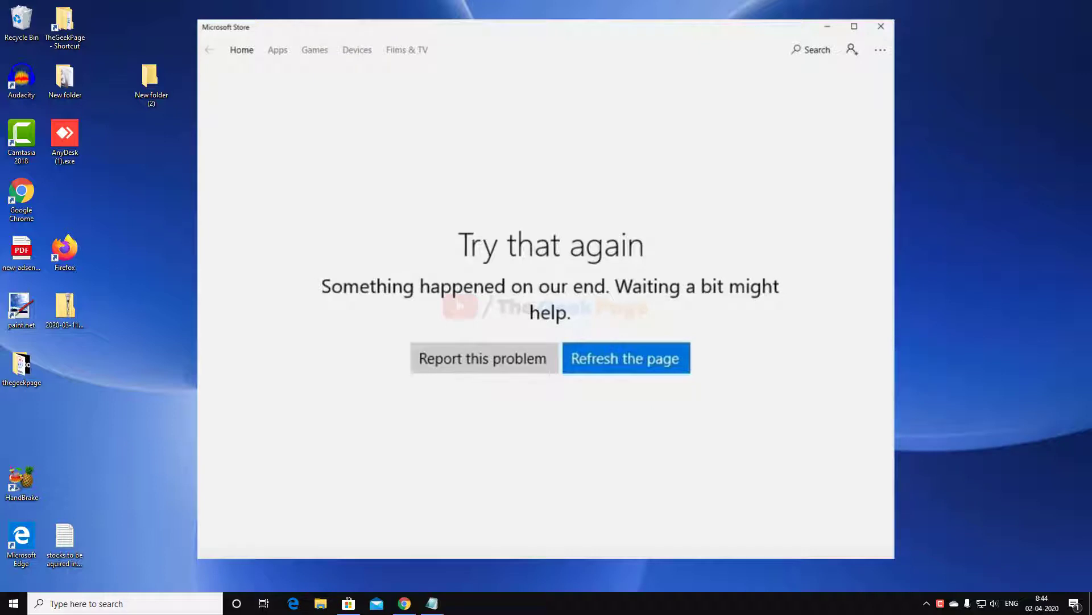
# Search Windows for wsreset.exe from the taskbar search box
pyautogui.click(118, 609)
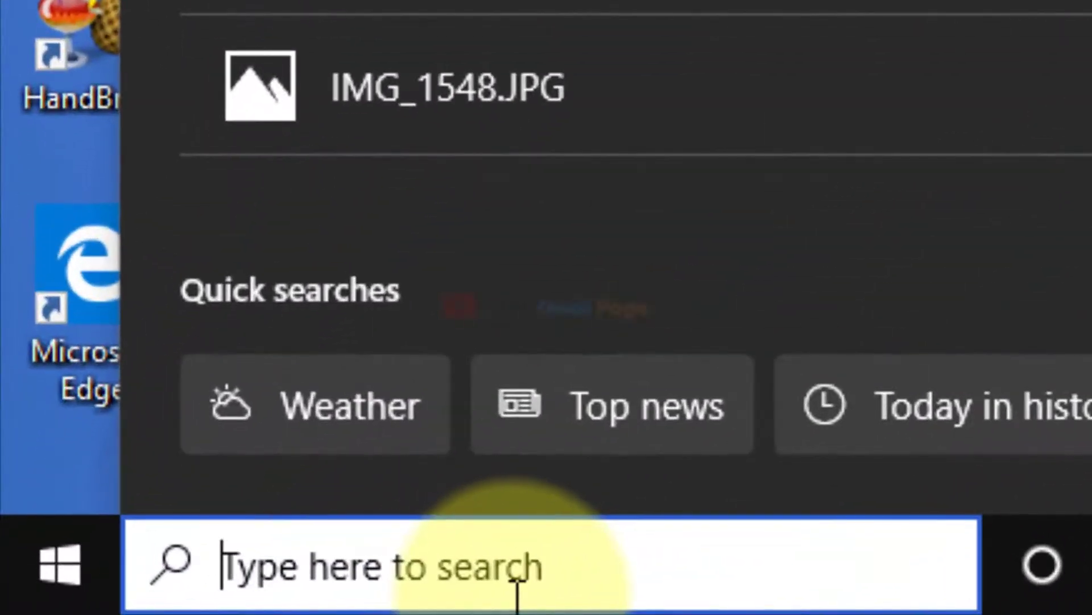
pyautogui.write('wsreset')
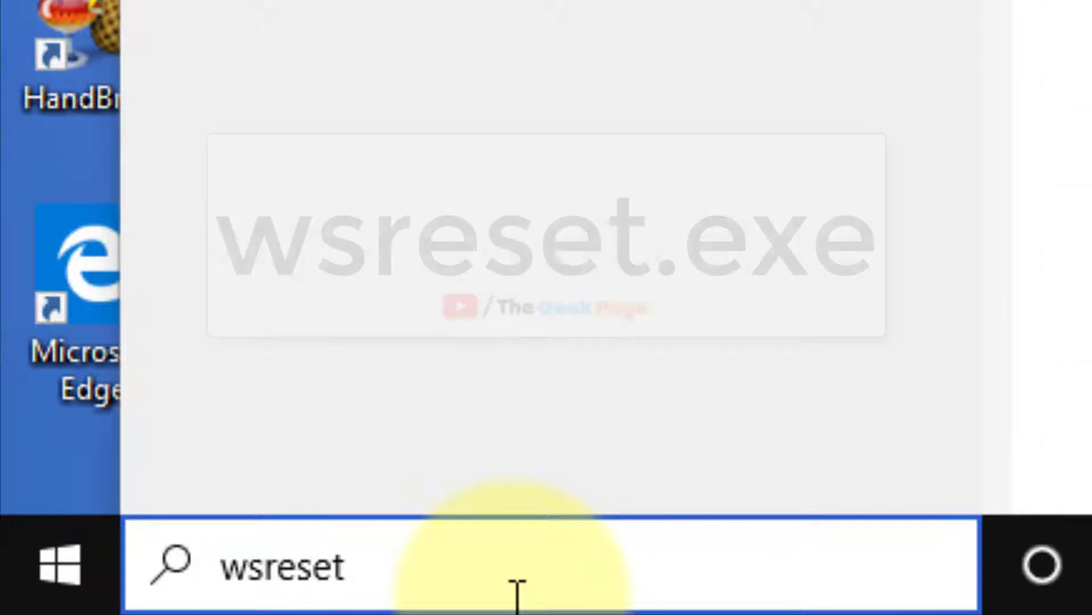
pyautogui.write('.exe')
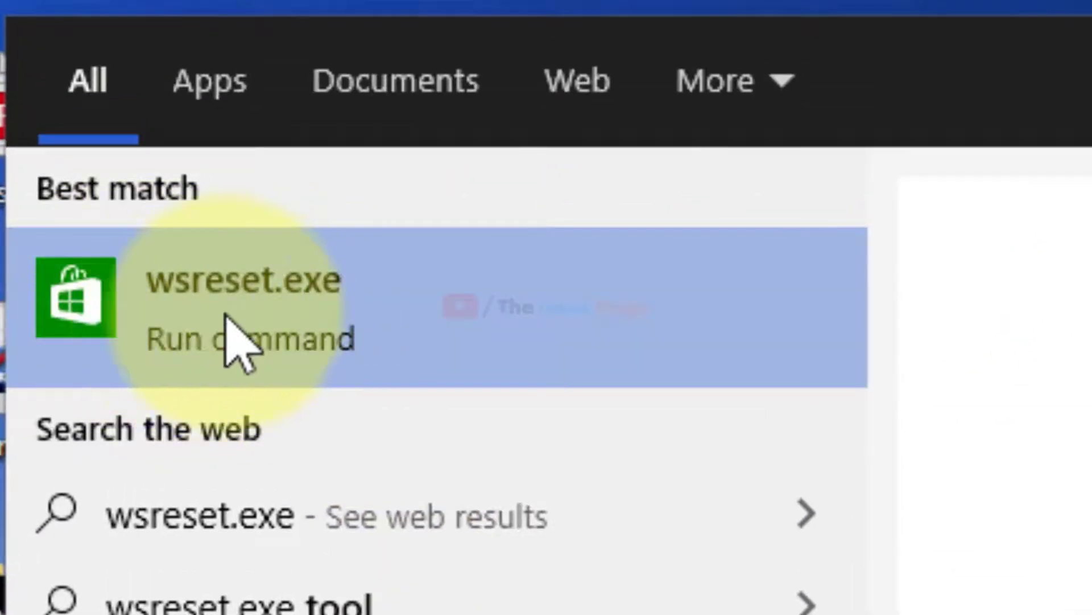
# Run wsreset.exe to reset the Microsoft Store cache and dismiss its console window
pyautogui.click(314, 301)
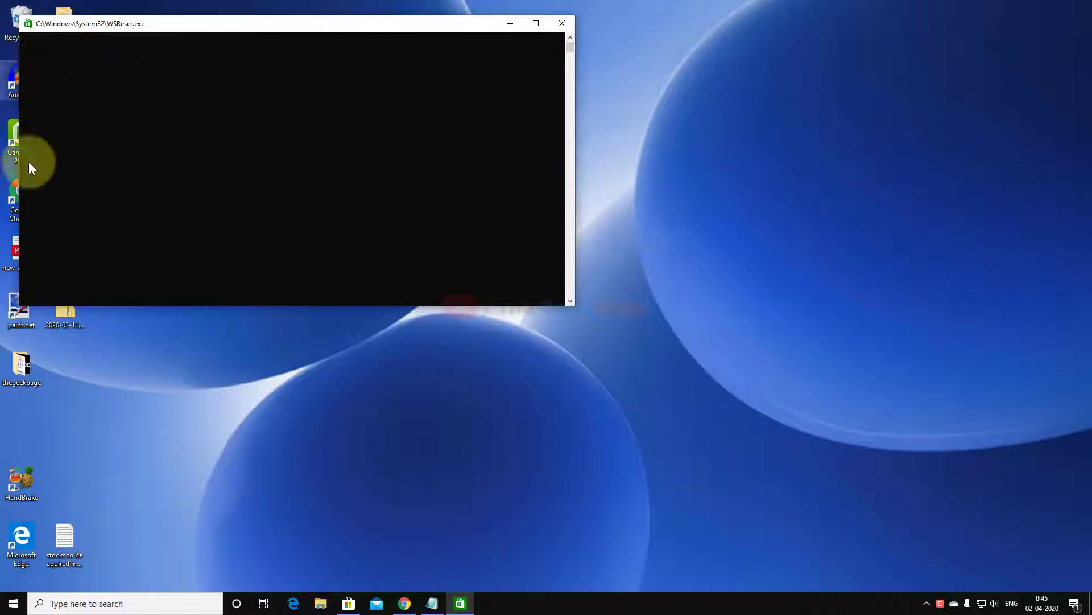
pyautogui.click(508, 25)
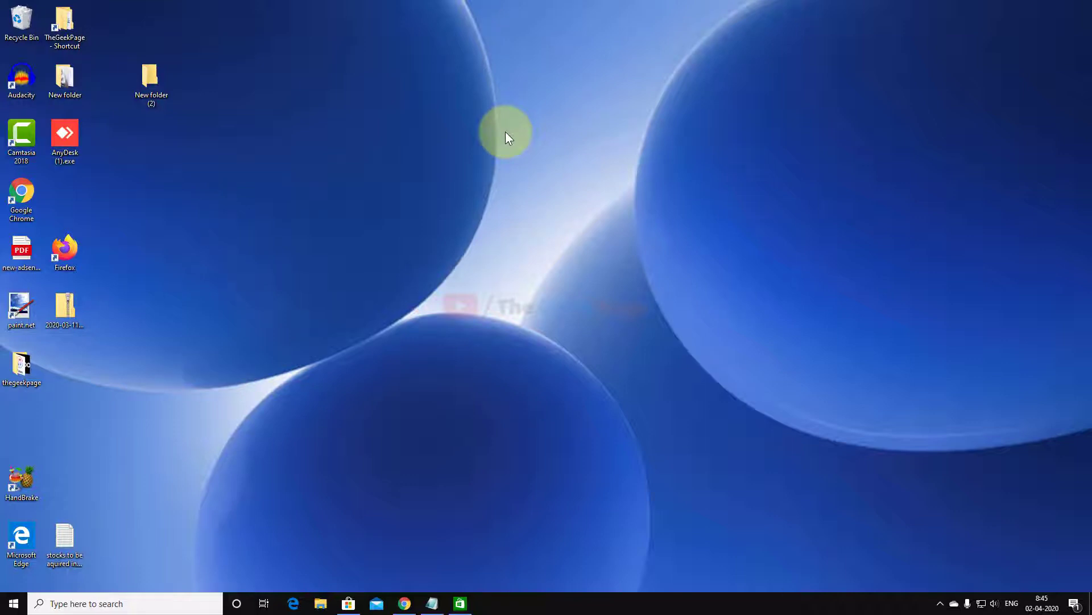
# Open Command Prompt as administrator and run net stop wuauserv copied from the notes
pyautogui.click(121, 611)
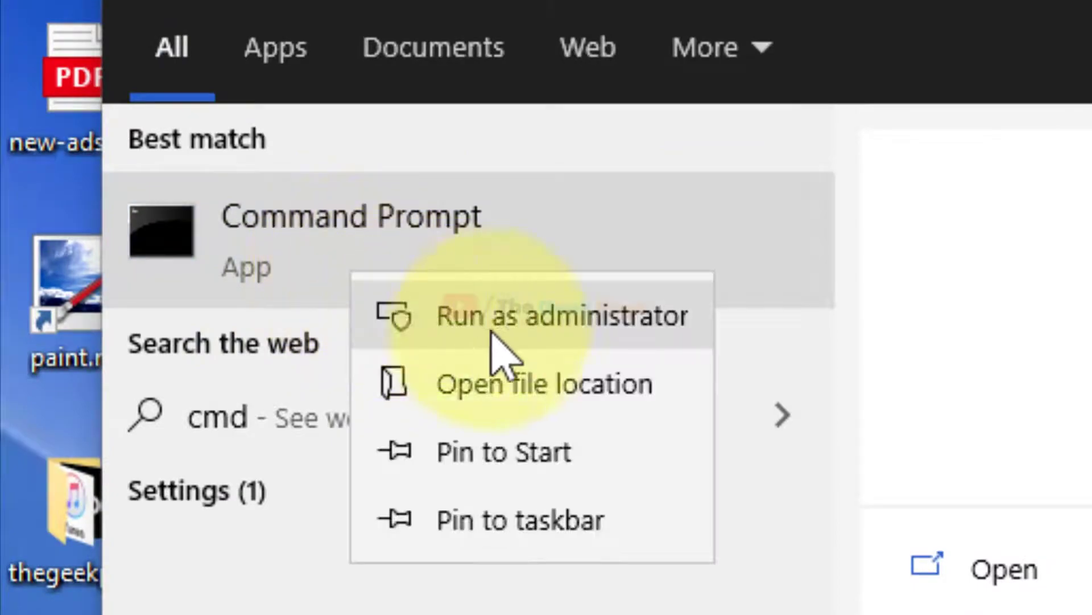
pyautogui.click(612, 315)
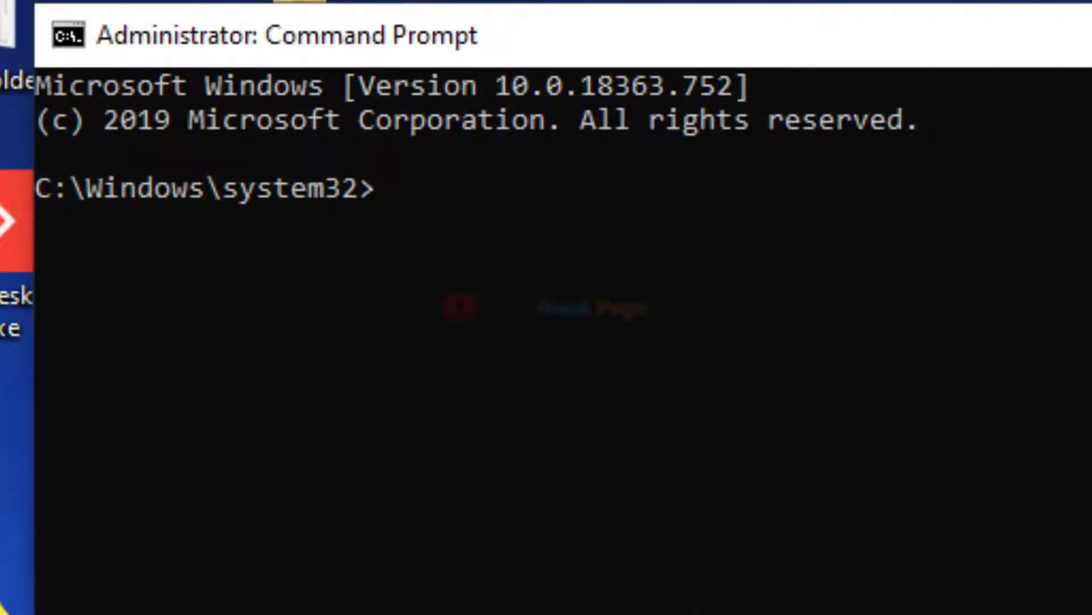
pyautogui.hotkey('alt', 'Tab')
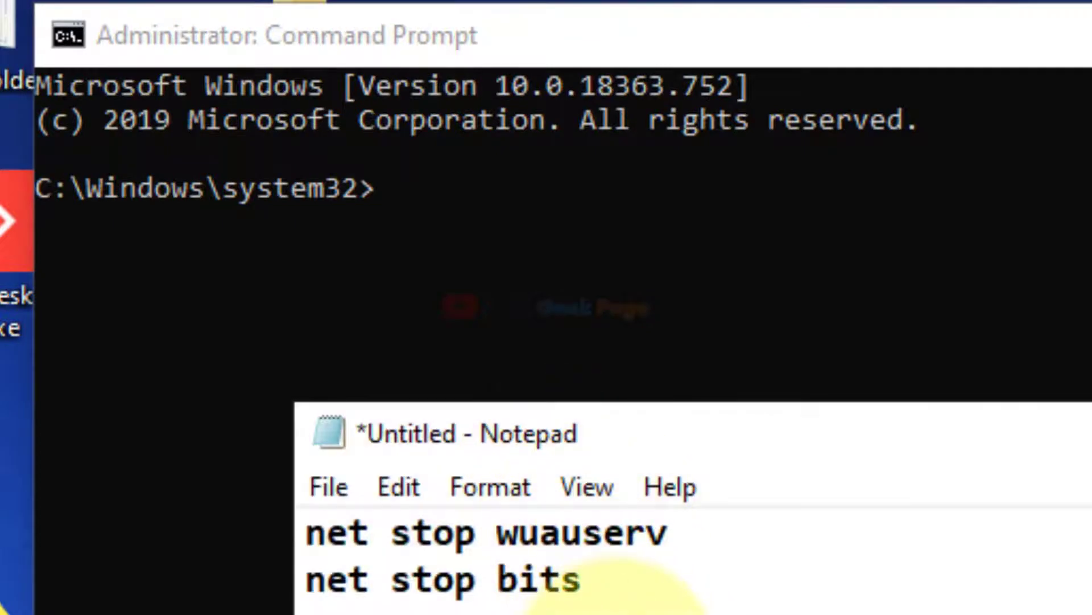
pyautogui.moveTo(644, 491); pyautogui.dragTo(307, 489)
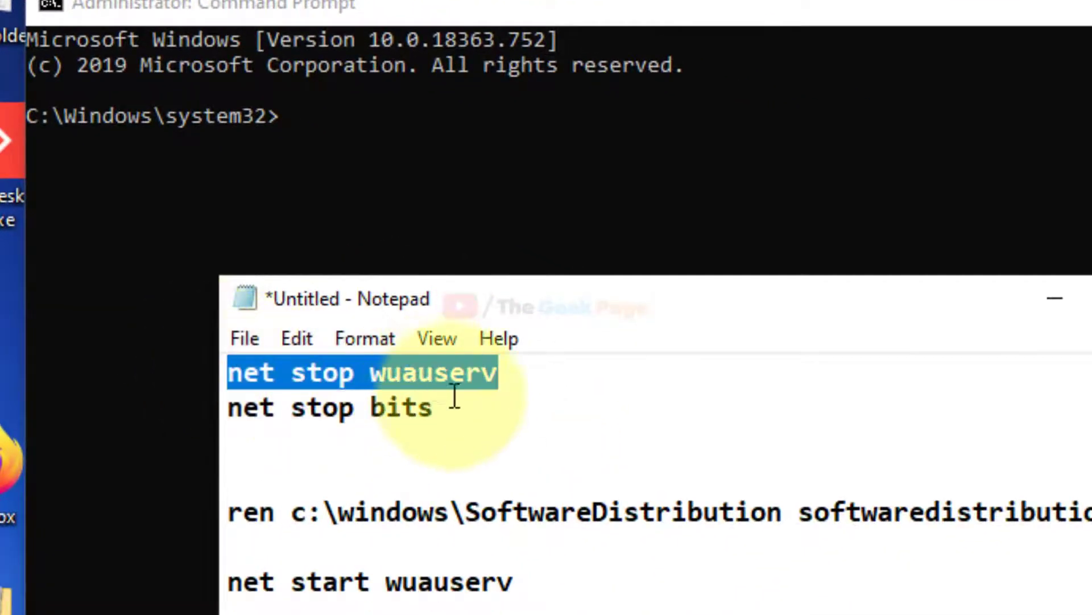
pyautogui.moveTo(583, 533); pyautogui.dragTo(337, 540)
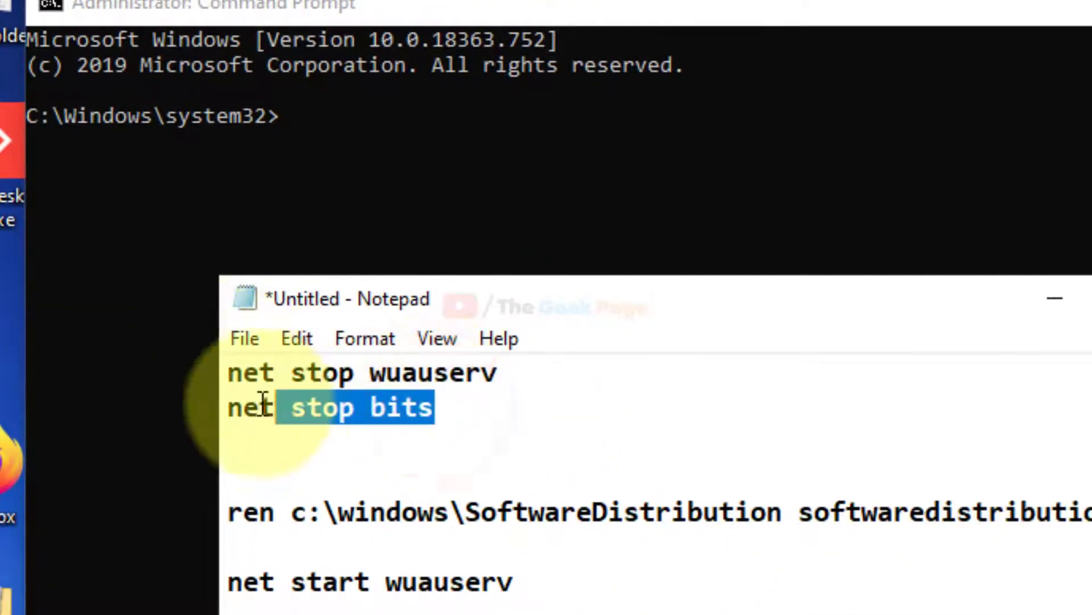
pyautogui.moveTo(263, 401); pyautogui.dragTo(228, 405)
pyautogui.moveTo(500, 373); pyautogui.dragTo(227, 369)
pyautogui.rightClick(293, 370)
pyautogui.click(332, 470)
pyautogui.click(361, 142)
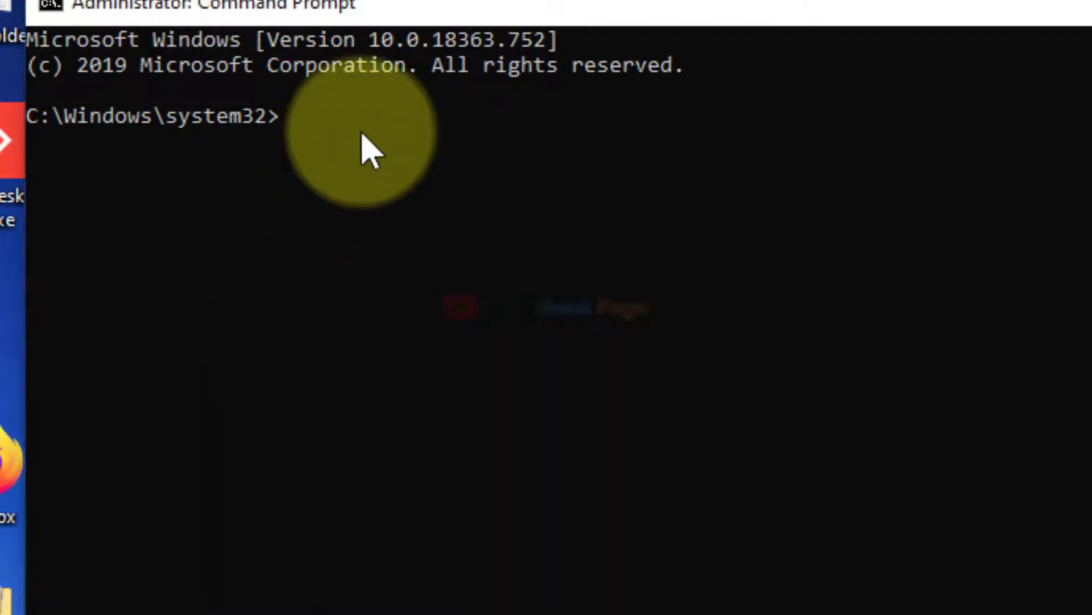
pyautogui.rightClick(362, 137)
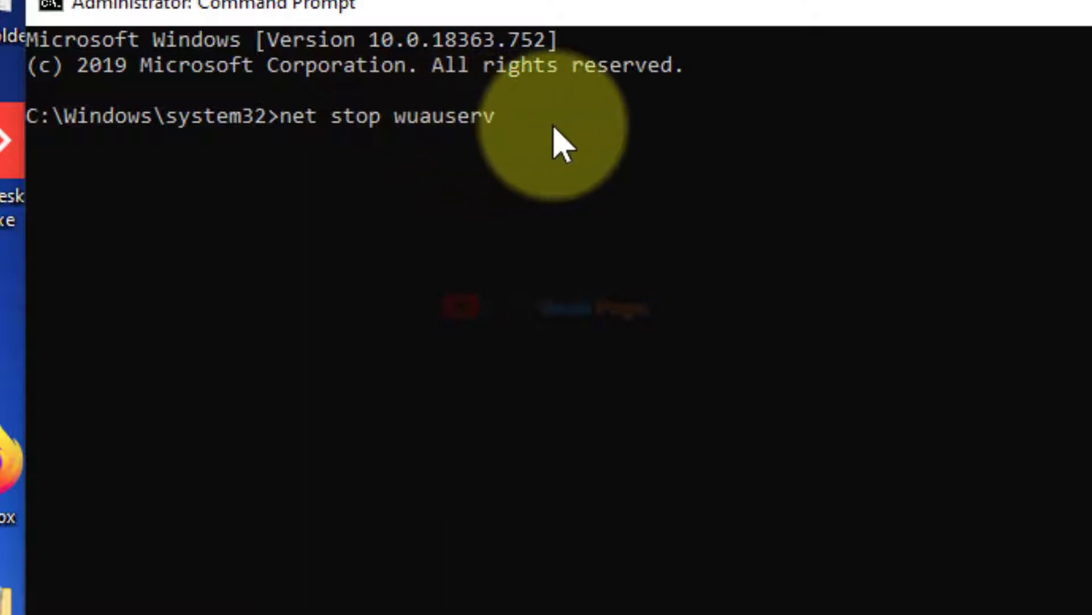
pyautogui.press('Return')
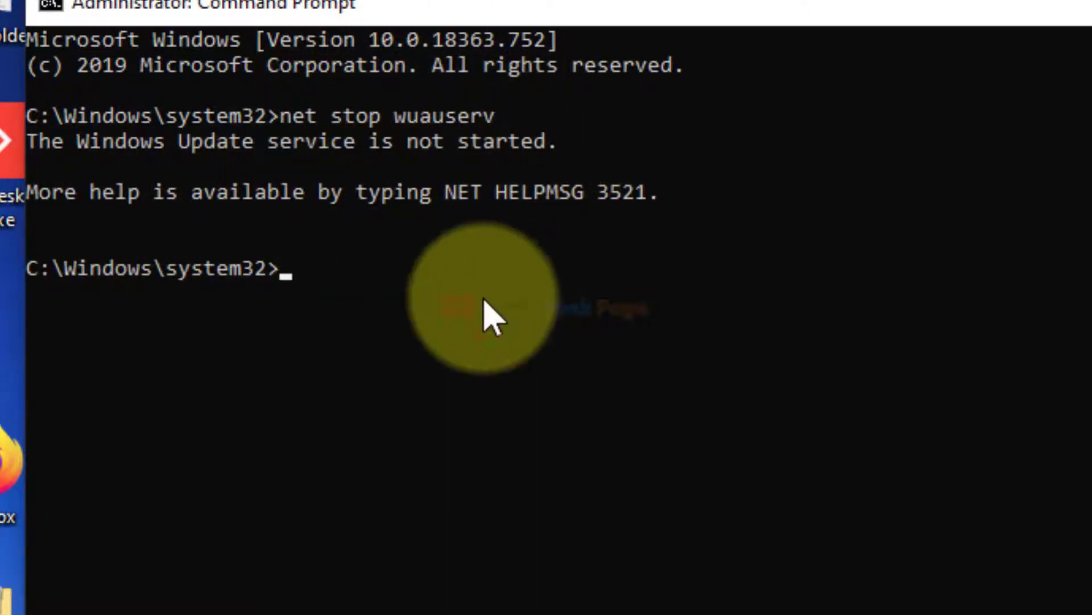
# Run net stop bits to stop the Background Intelligent Transfer Service
pyautogui.hotkey('alt', 'Tab')
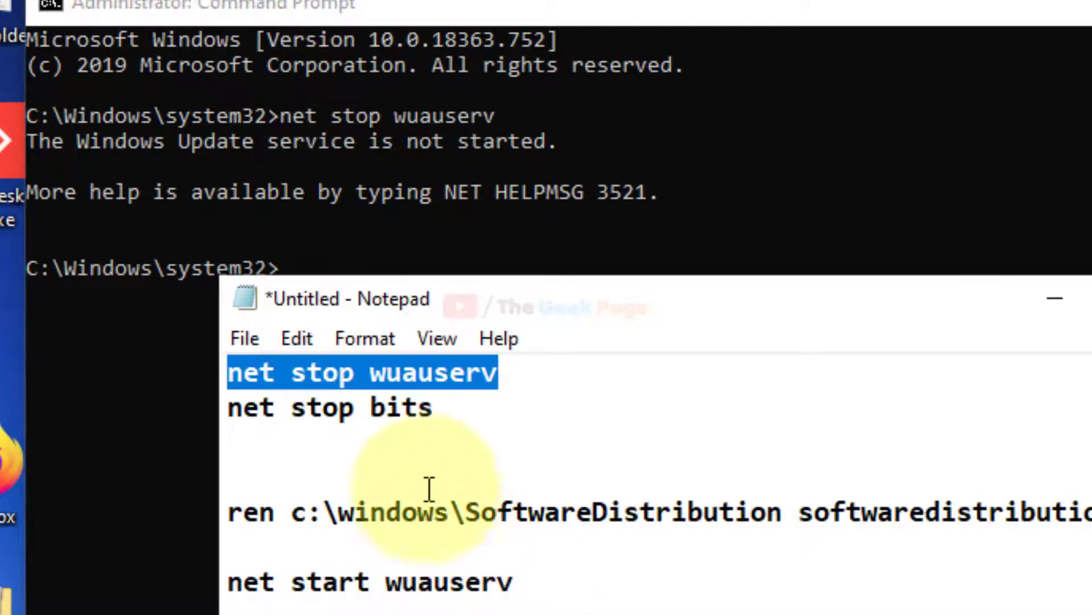
pyautogui.moveTo(433, 407); pyautogui.dragTo(191, 407)
pyautogui.rightClick(274, 402)
pyautogui.click(319, 504)
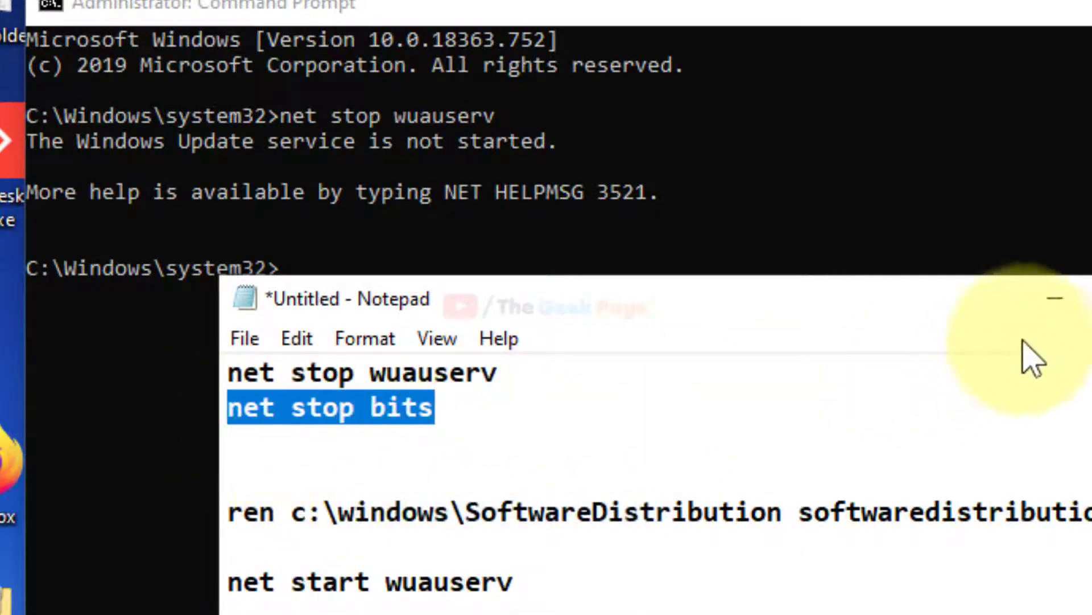
pyautogui.click(1055, 297)
pyautogui.rightClick(480, 298)
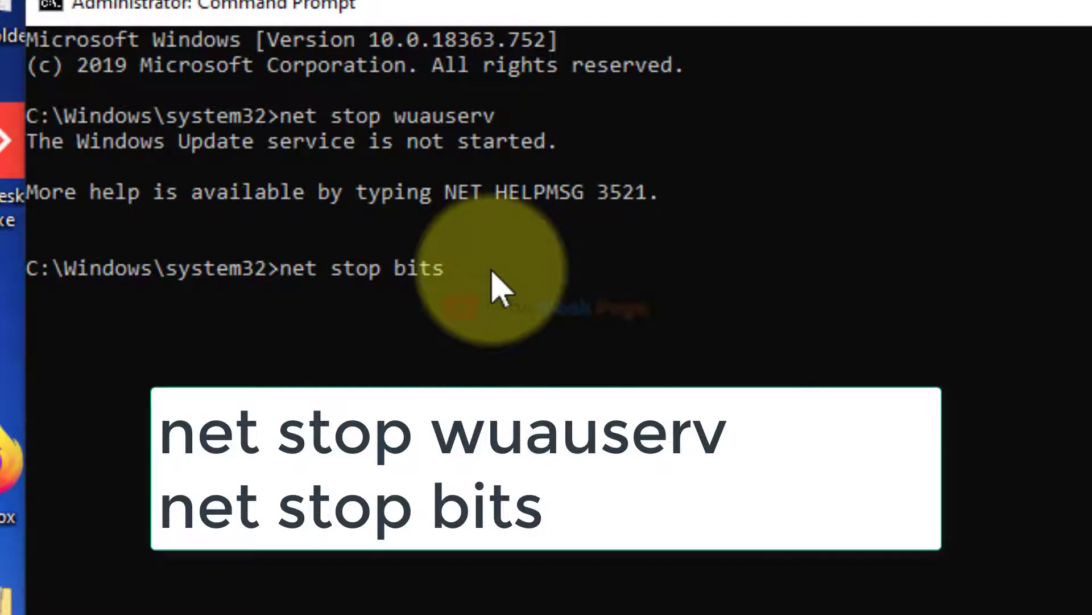
pyautogui.press('Return')
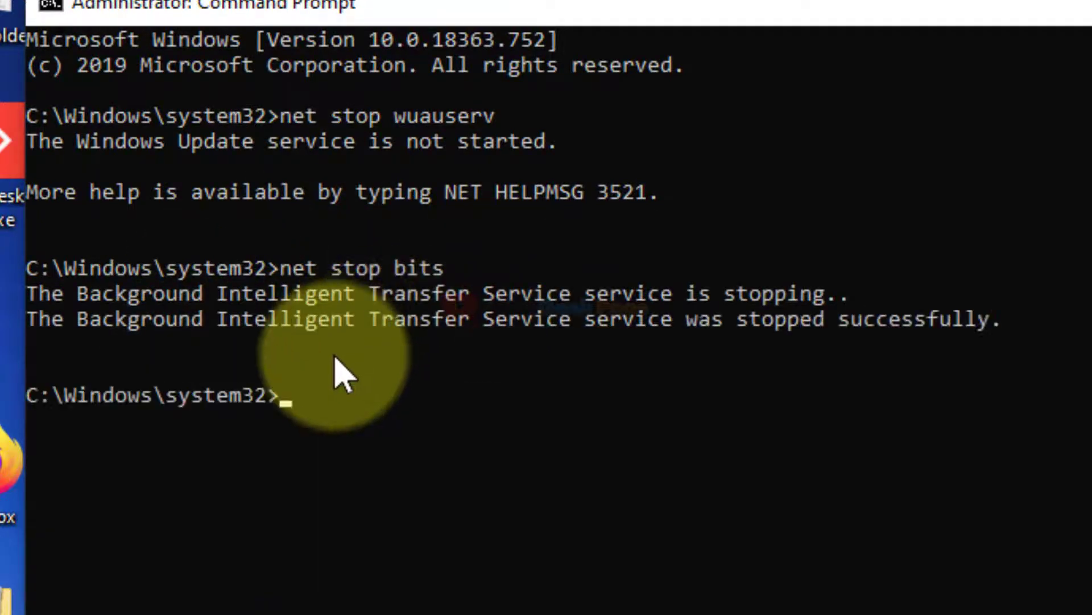
pyautogui.hotkey('alt', 'Tab')
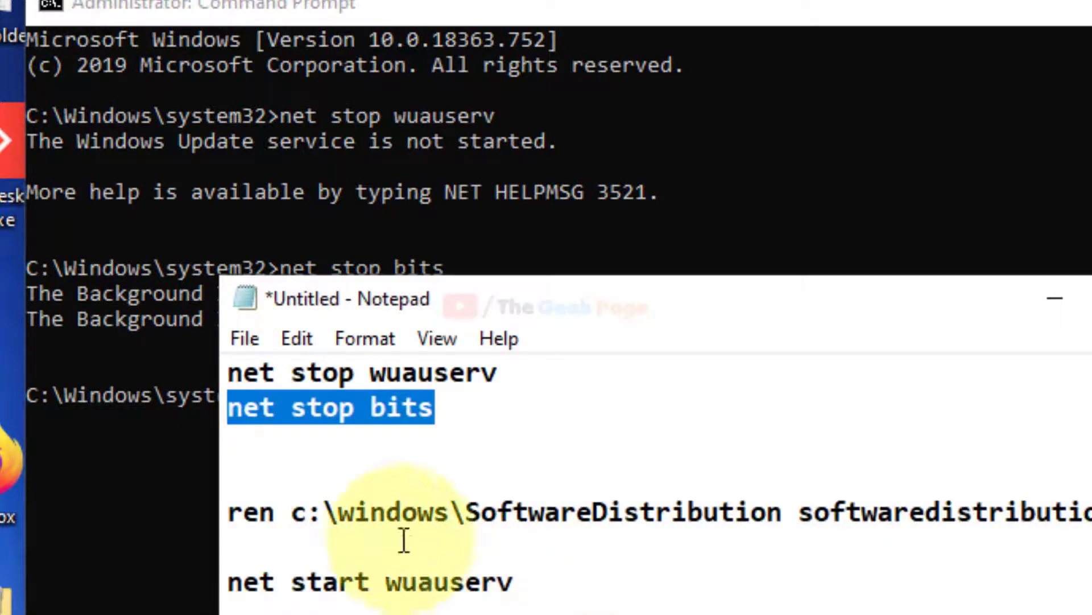
# Run the ren command renaming SoftwareDistribution to softwaredistribution.old
pyautogui.moveTo(228, 508); pyautogui.dragTo(1091, 512)
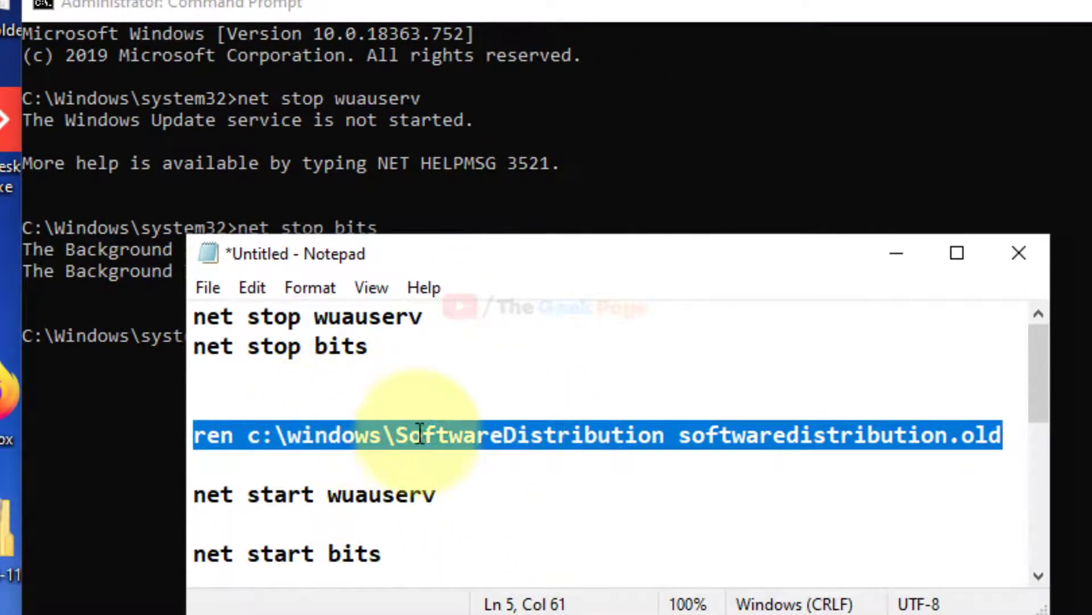
pyautogui.doubleClick(426, 434)
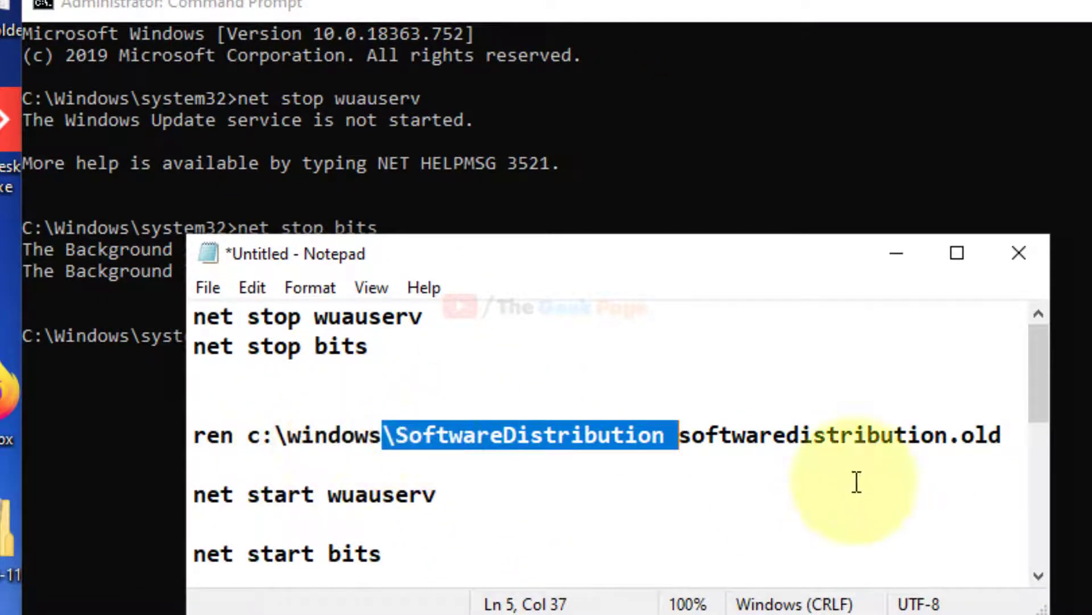
pyautogui.moveTo(1005, 435); pyautogui.dragTo(200, 441)
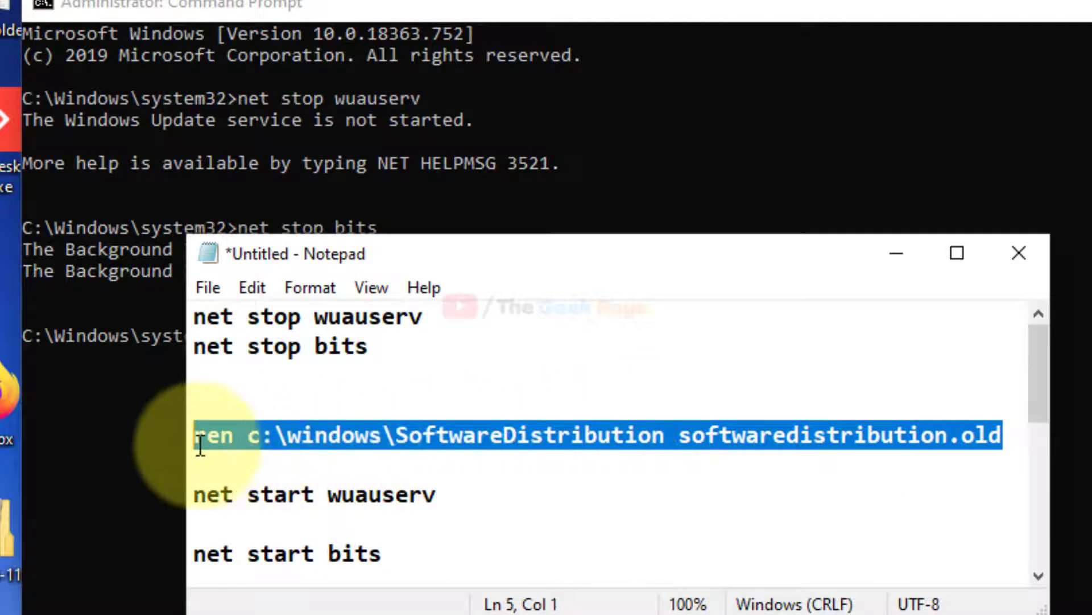
pyautogui.rightClick(323, 426)
pyautogui.click(382, 515)
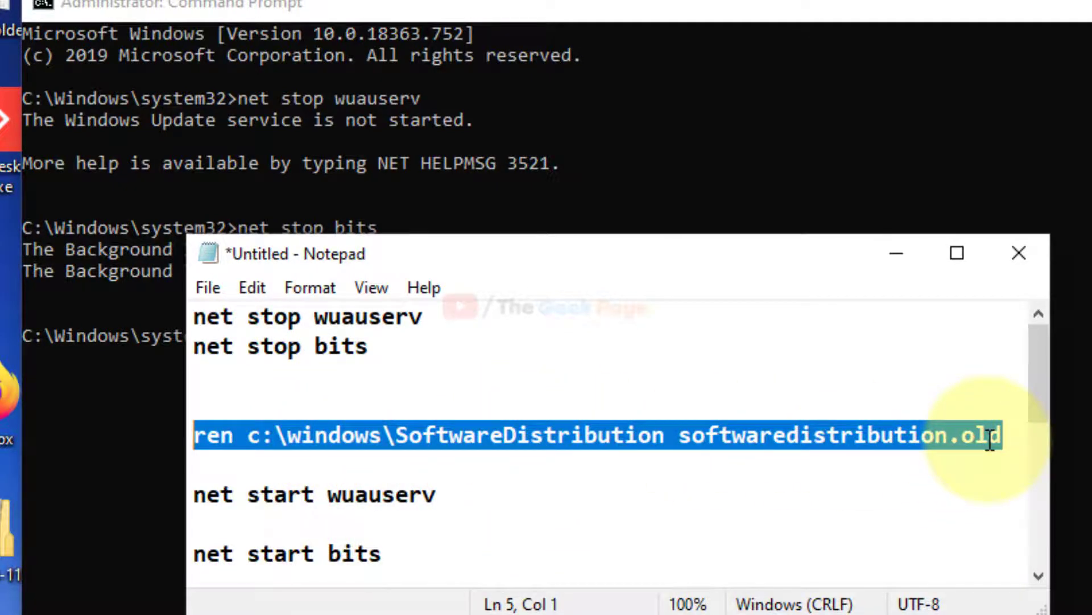
pyautogui.click(897, 254)
pyautogui.hotkey('ctrl', 'v')
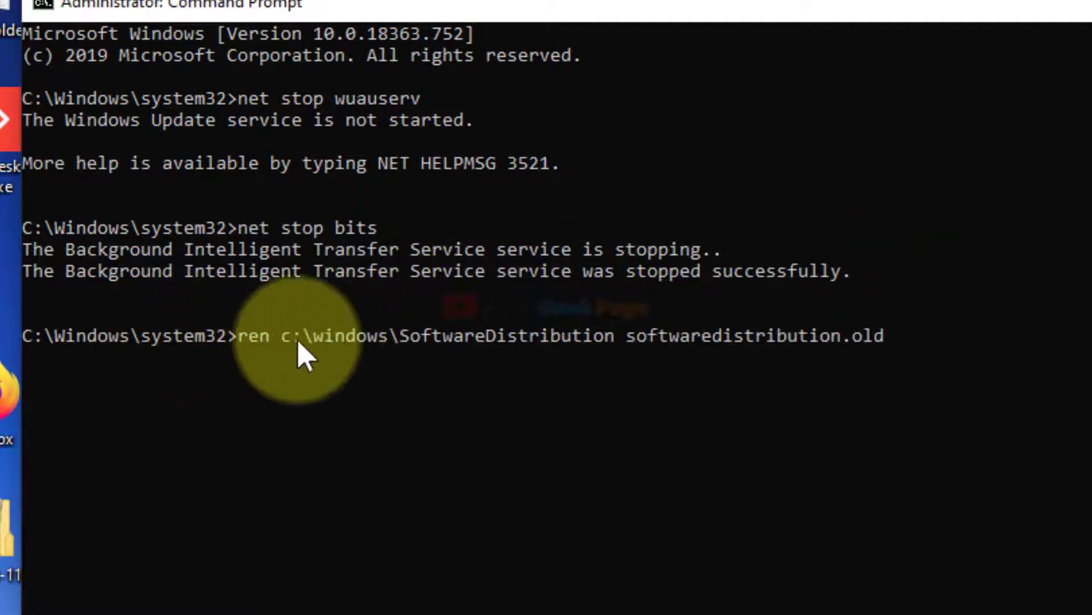
pyautogui.press('Return')
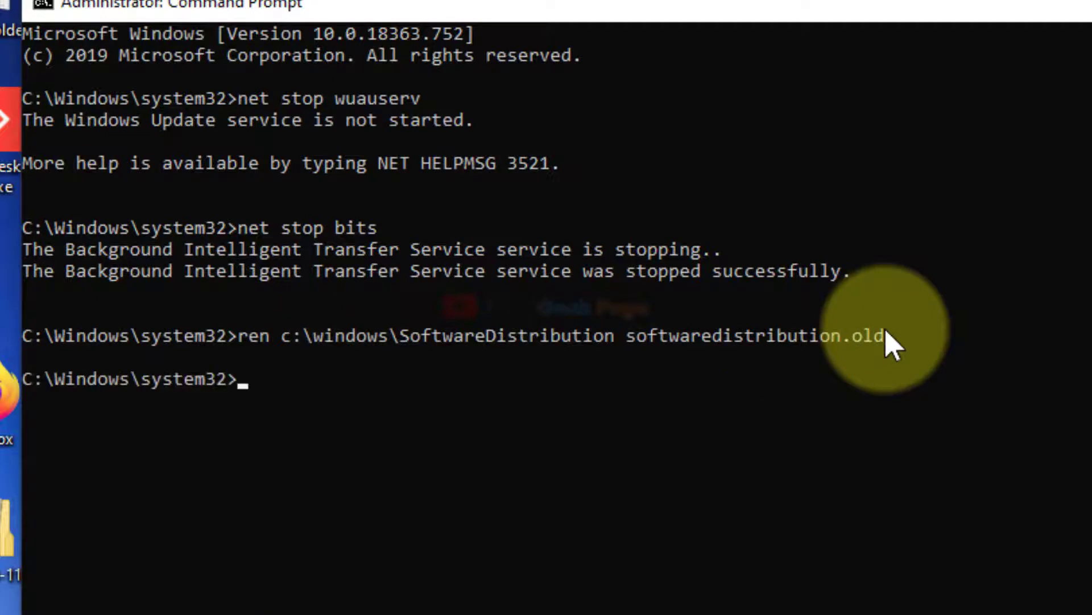
pyautogui.hotkey('alt', 'Tab')
# Copy the net start wuauserv command from the notes for the console
pyautogui.moveTo(465, 495); pyautogui.dragTo(194, 495)
pyautogui.rightClick(226, 490)
pyautogui.click(292, 586)
pyautogui.click(900, 251)
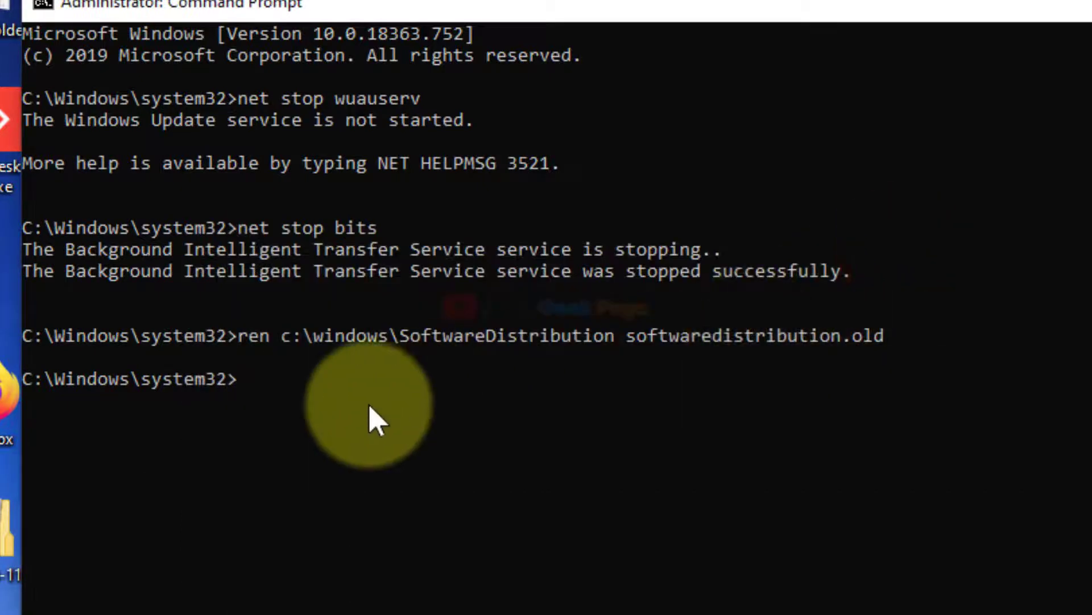
# Run net start wuauserv and net start bits to restart both services
pyautogui.rightClick(348, 418)
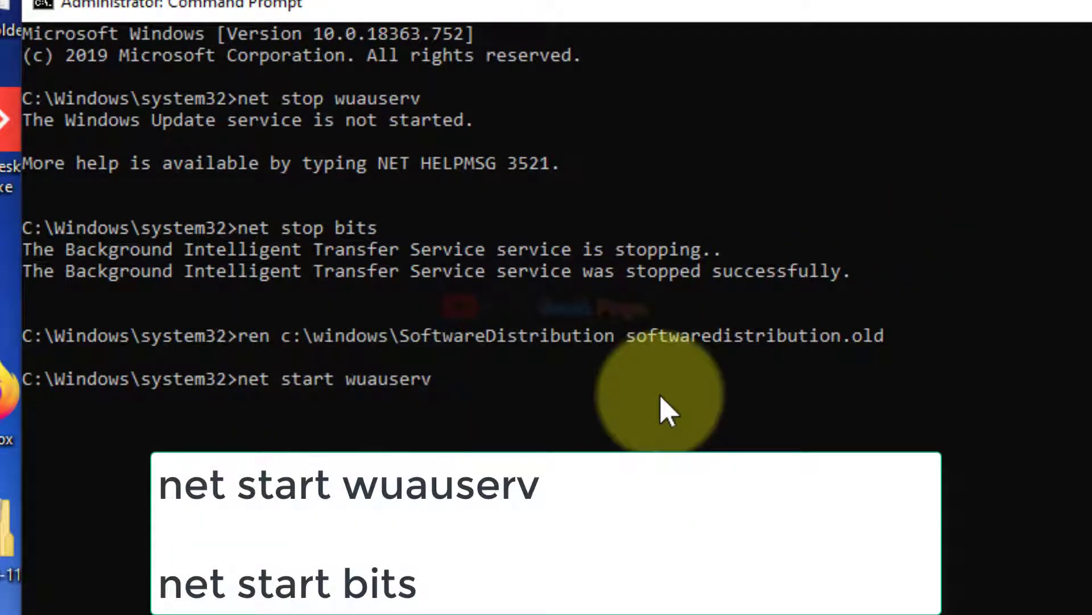
pyautogui.press('Return')
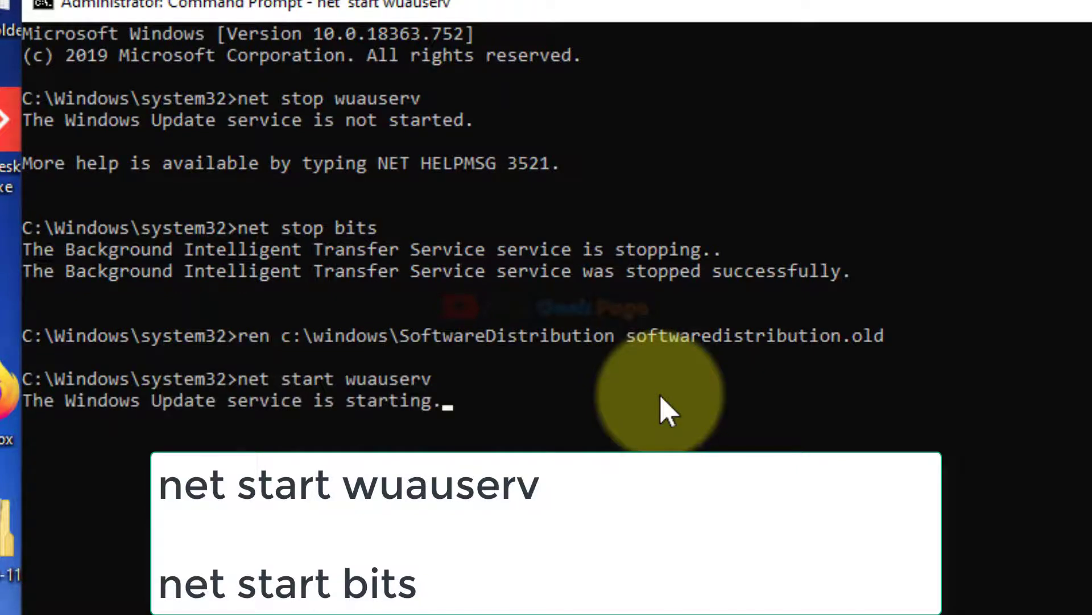
pyautogui.hotkey('alt', 'Tab')
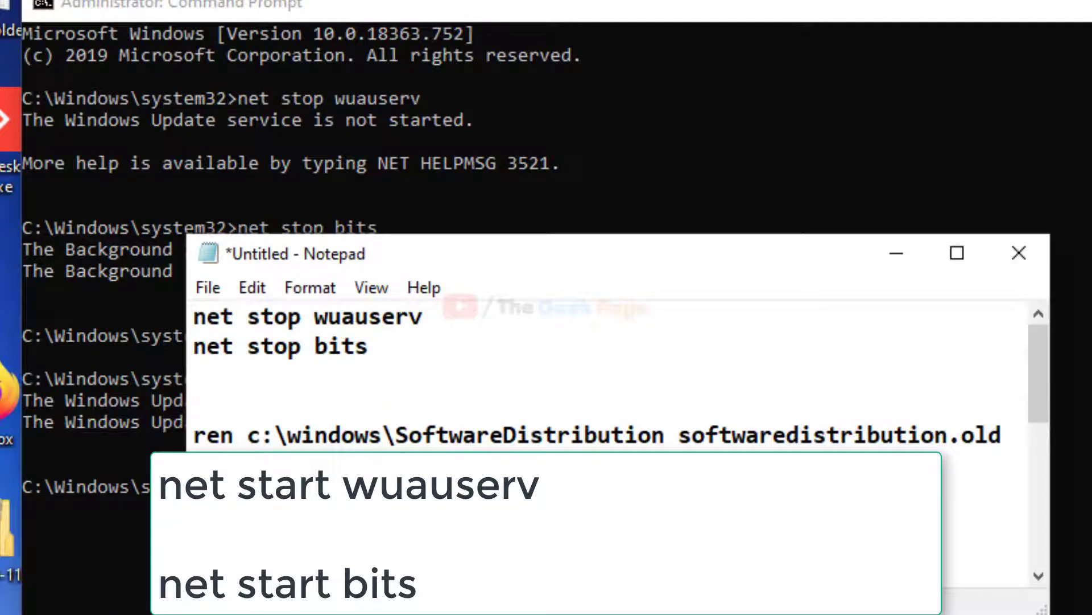
pyautogui.click(898, 254)
pyautogui.rightClick(388, 484)
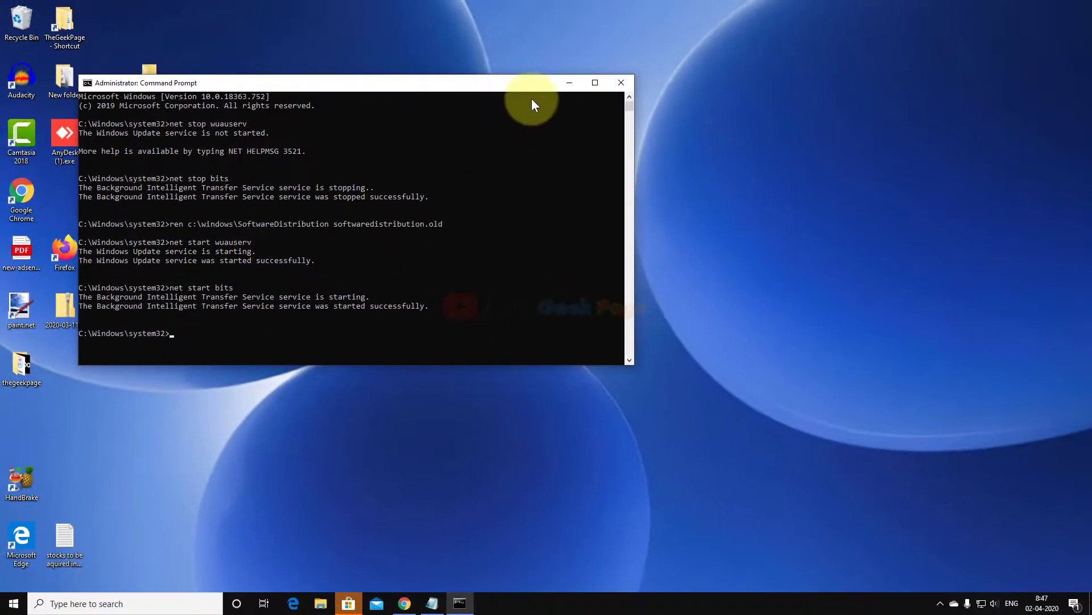
# Close Command Prompt, then open Microsoft Store from the taskbar and close it again
pyautogui.click(623, 83)
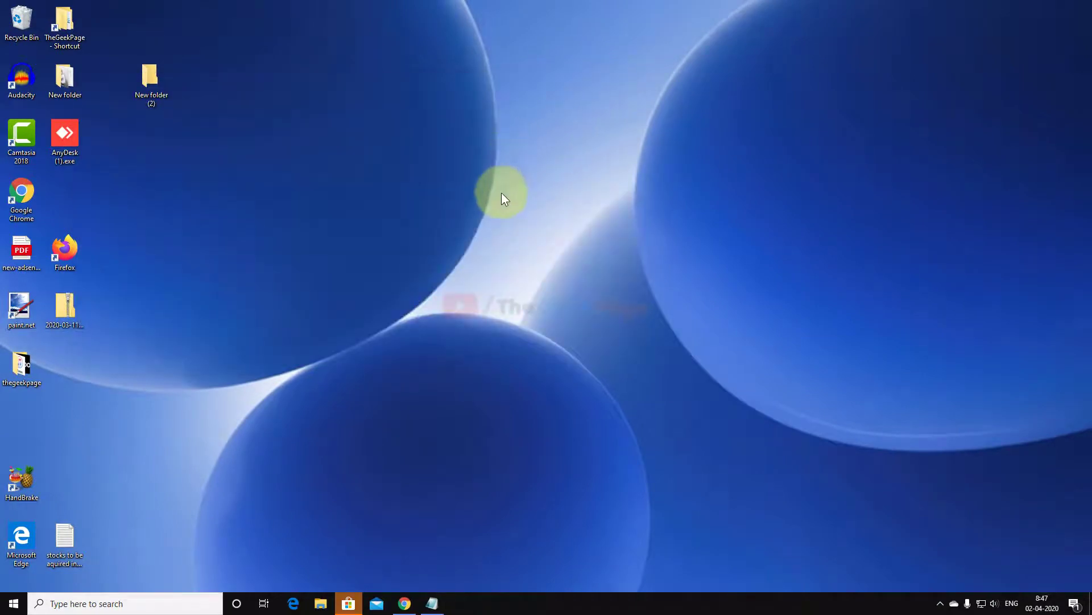
pyautogui.click(348, 600)
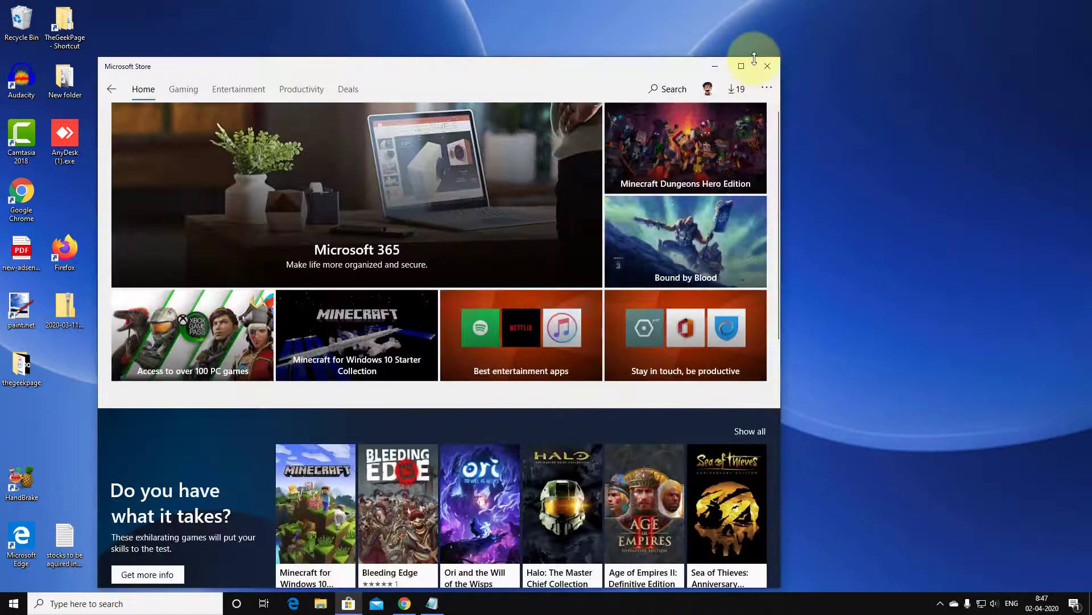
pyautogui.click(754, 54)
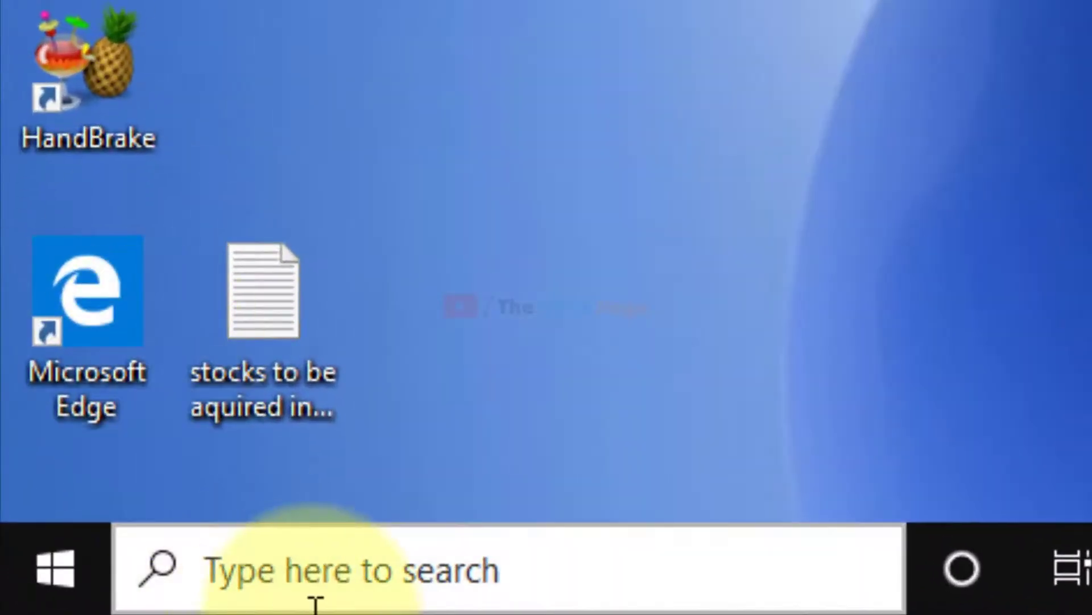
# Search for powershell and launch Windows PowerShell as administrator
pyautogui.click(316, 603)
pyautogui.write('po')
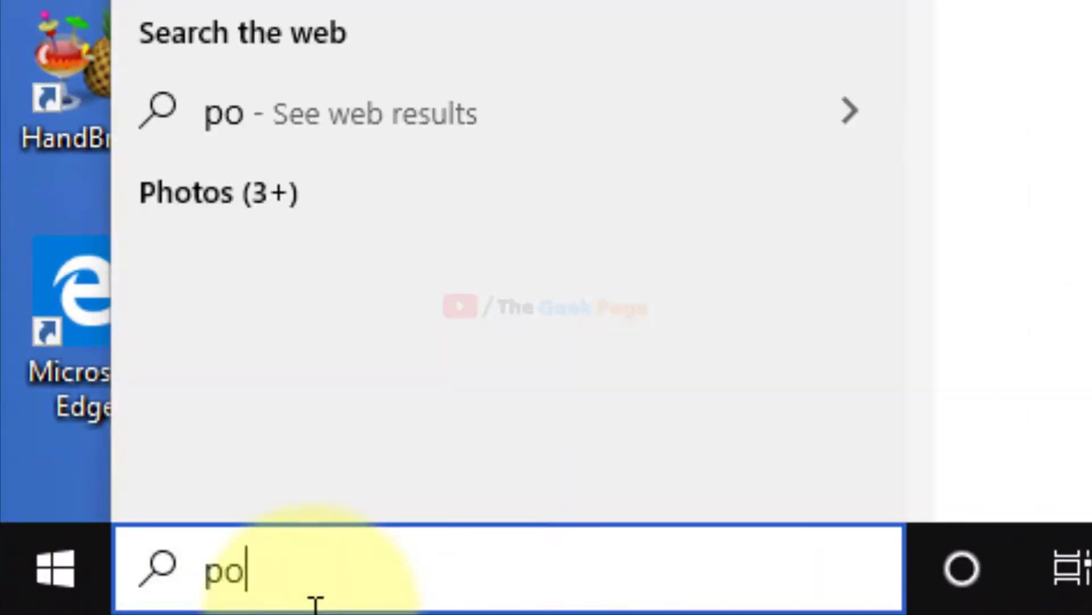
pyautogui.write('wershe')
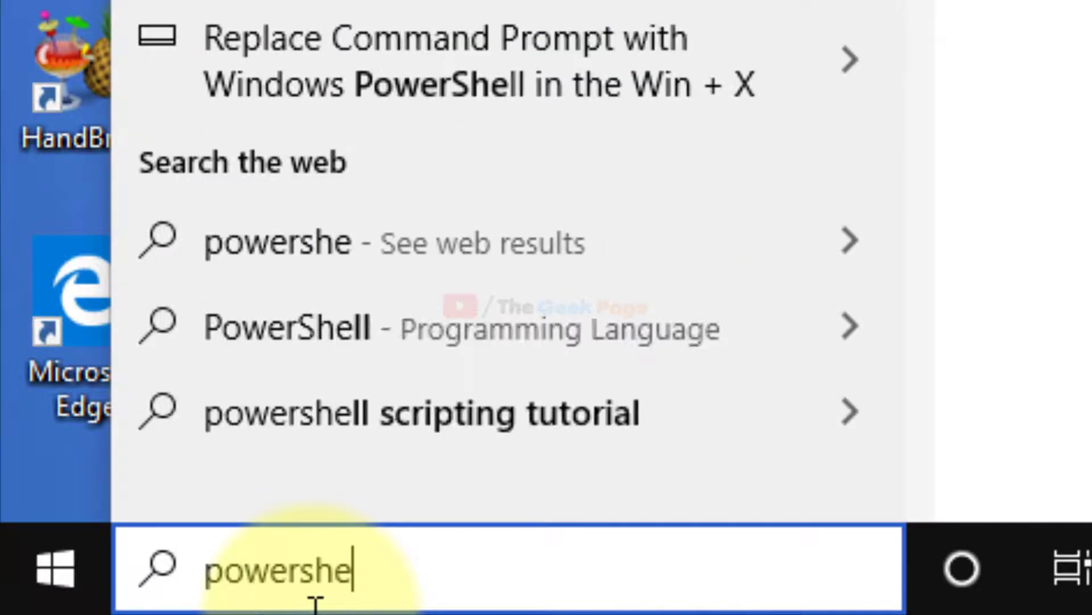
pyautogui.write('ll')
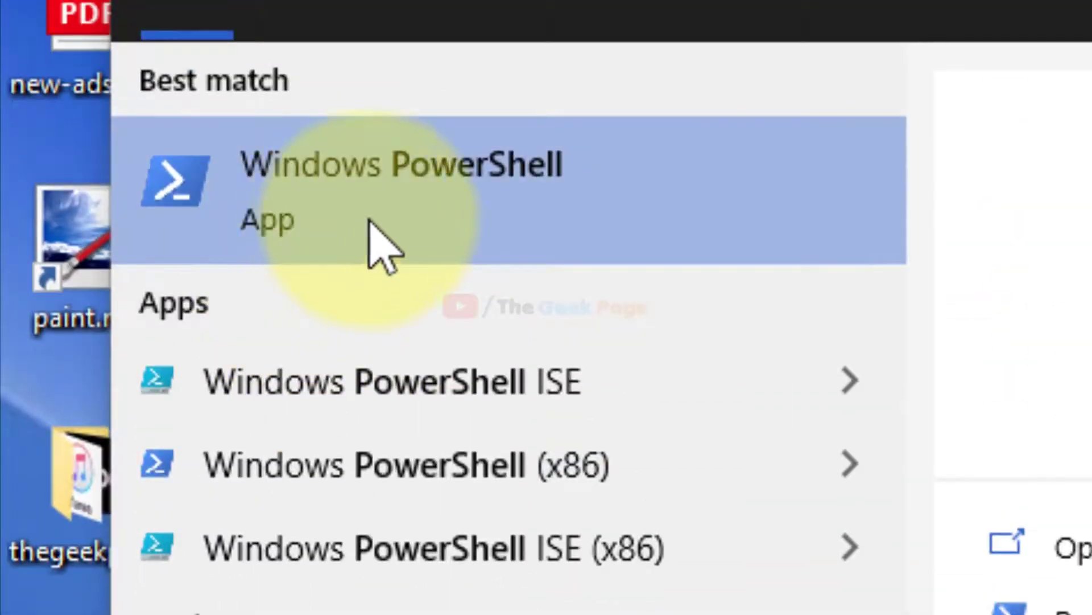
pyautogui.rightClick(370, 223)
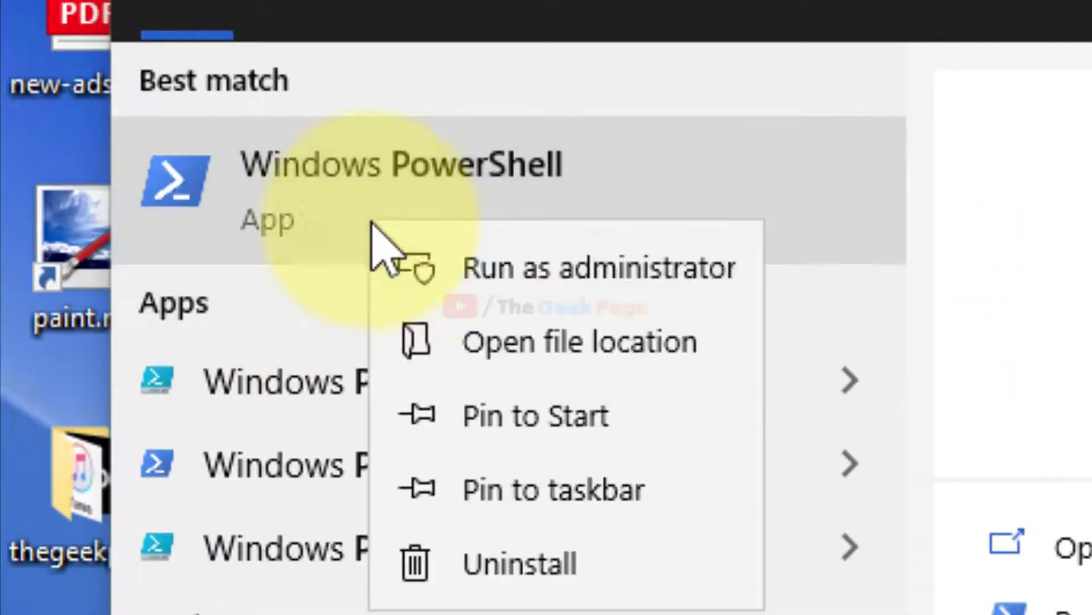
pyautogui.click(692, 298)
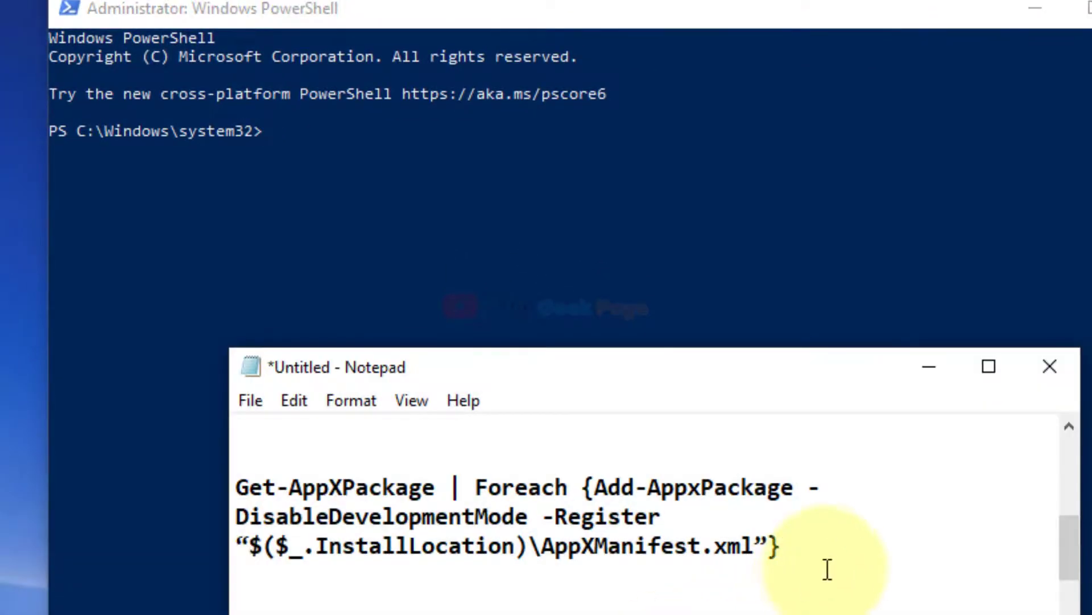
# Paste the Get-AppXPackage re-register command into PowerShell, close it, and open Windows search
pyautogui.moveTo(829, 566); pyautogui.dragTo(236, 488)
pyautogui.rightClick(323, 493)
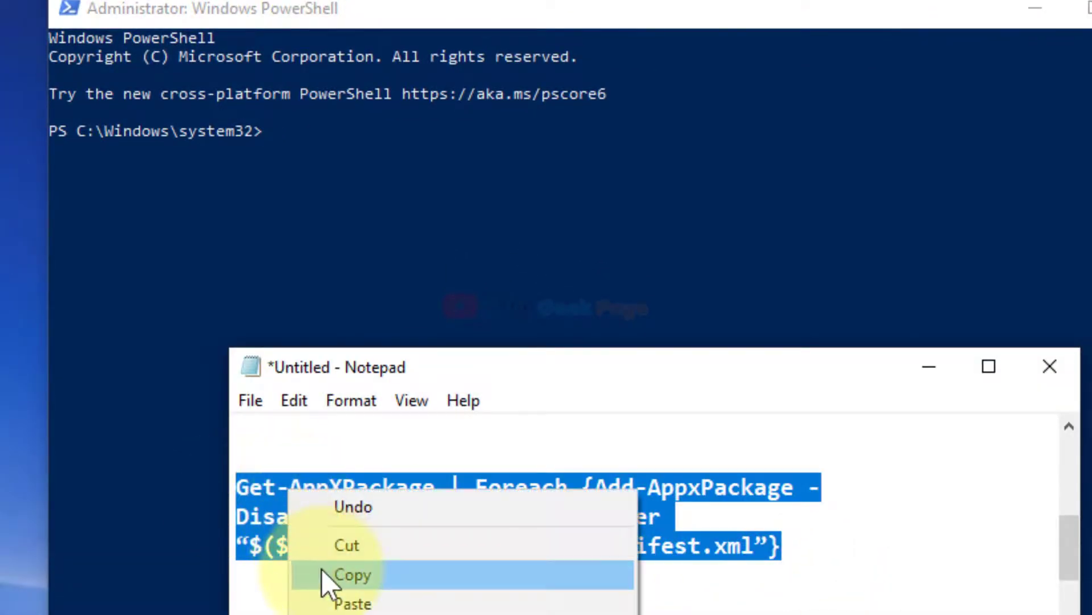
pyautogui.click(322, 569)
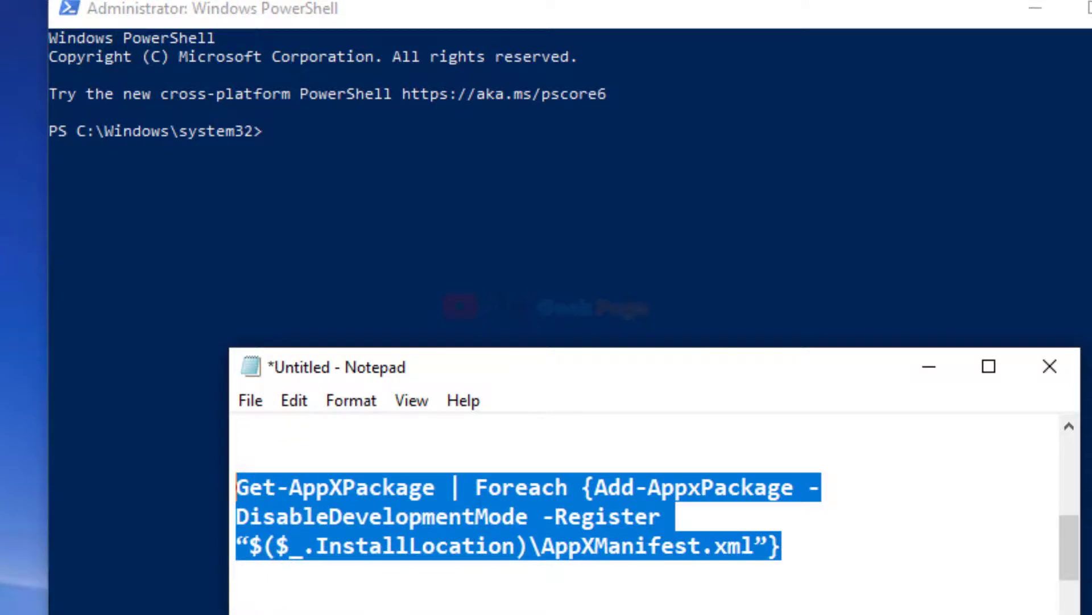
pyautogui.click(928, 368)
pyautogui.rightClick(458, 207)
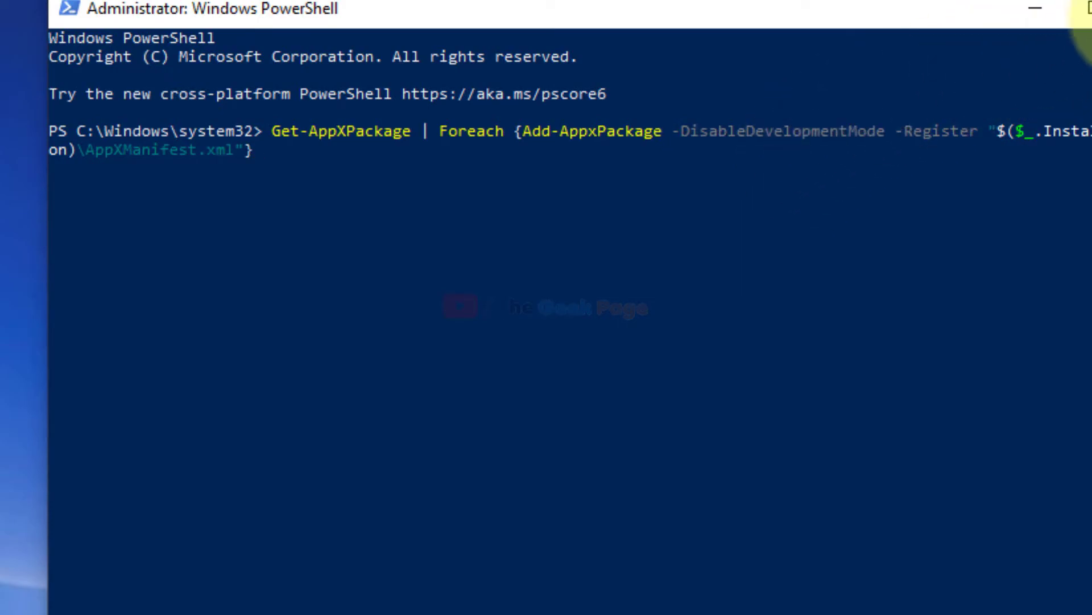
pyautogui.click(1090, 7)
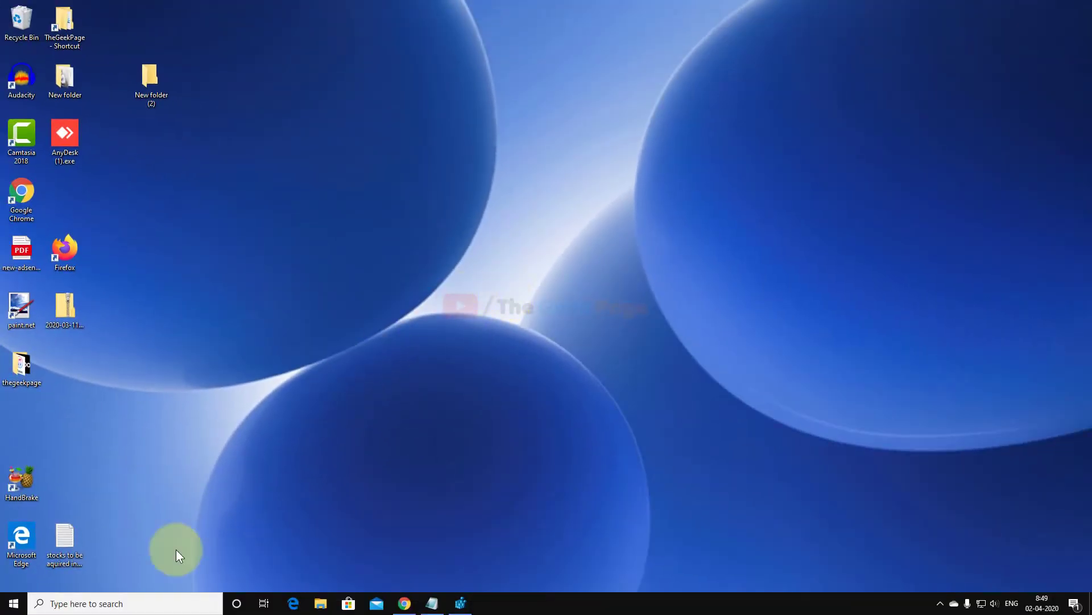
pyautogui.click(164, 604)
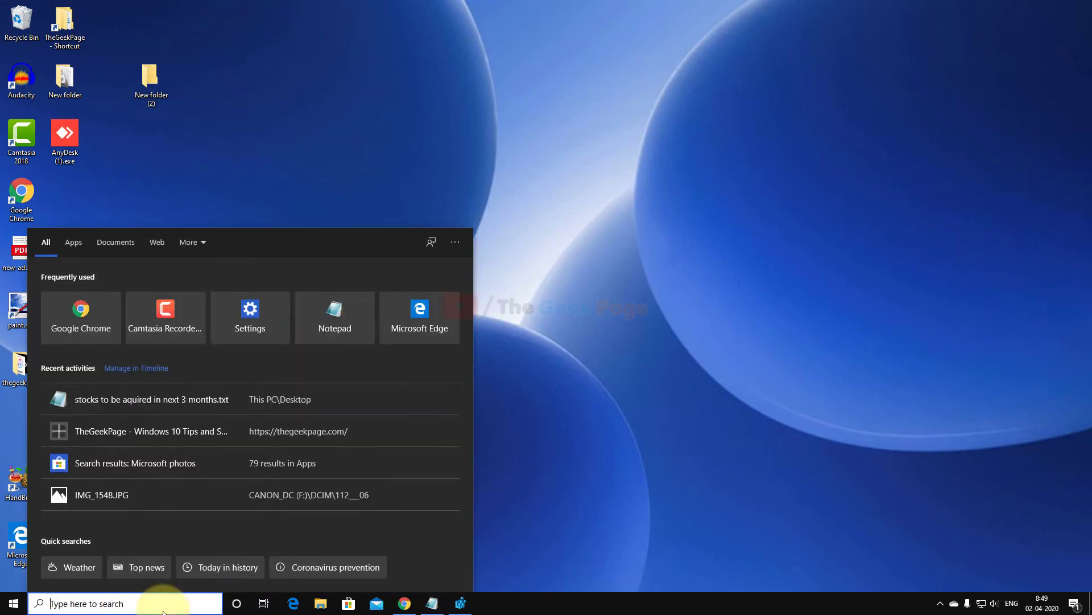